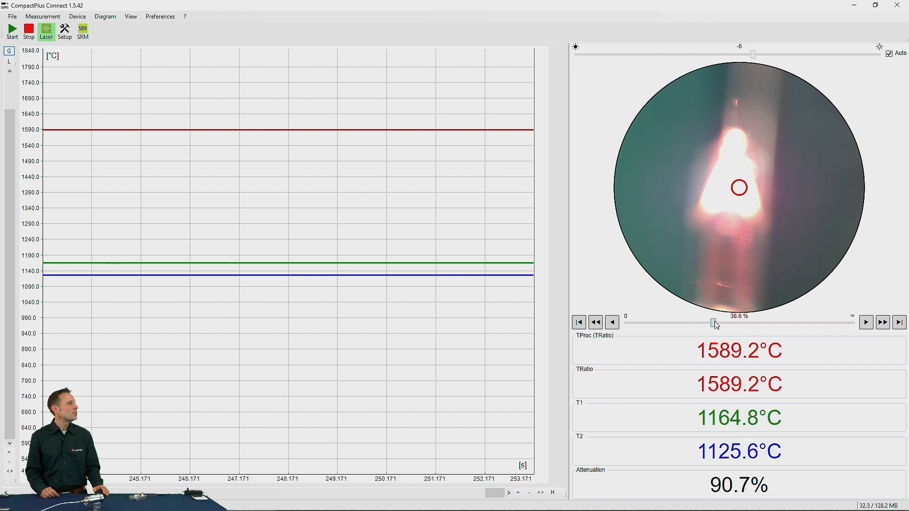
Step: Drag the focus slider to about 20% so the lamp filament is sharp
{"action": "left_click_drag", "start_coordinate": [702, 323], "coordinate": [664, 324]}
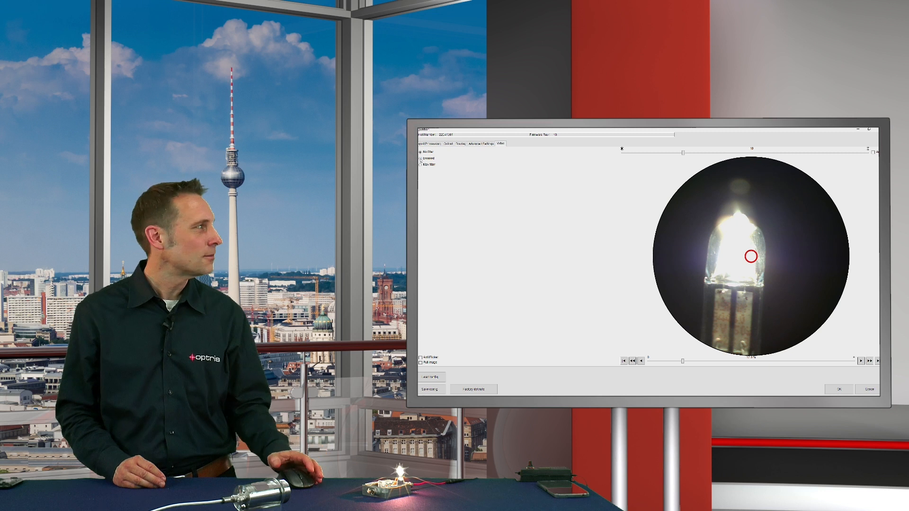
Step: Try the Dimmed filter, then select Max filter so the filament is no longer overexposed
{"action": "left_click", "coordinate": [420, 158]}
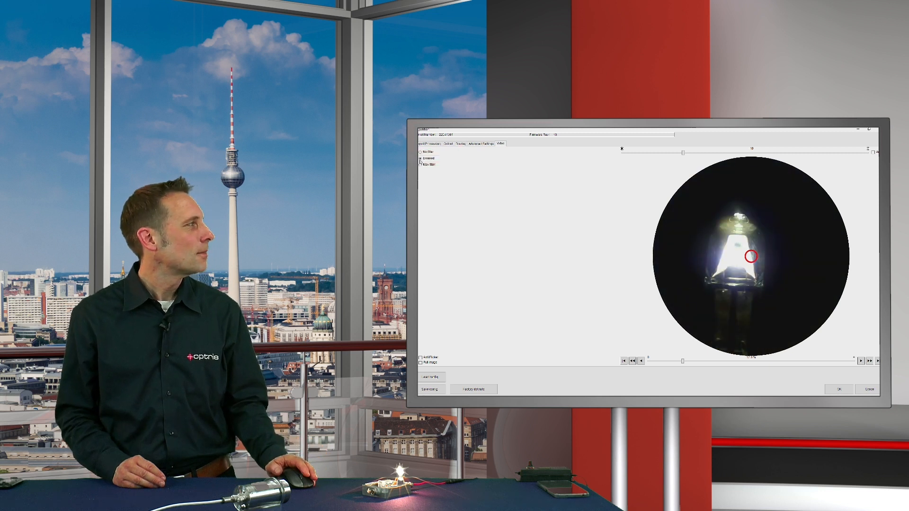
{"action": "left_click", "coordinate": [420, 164]}
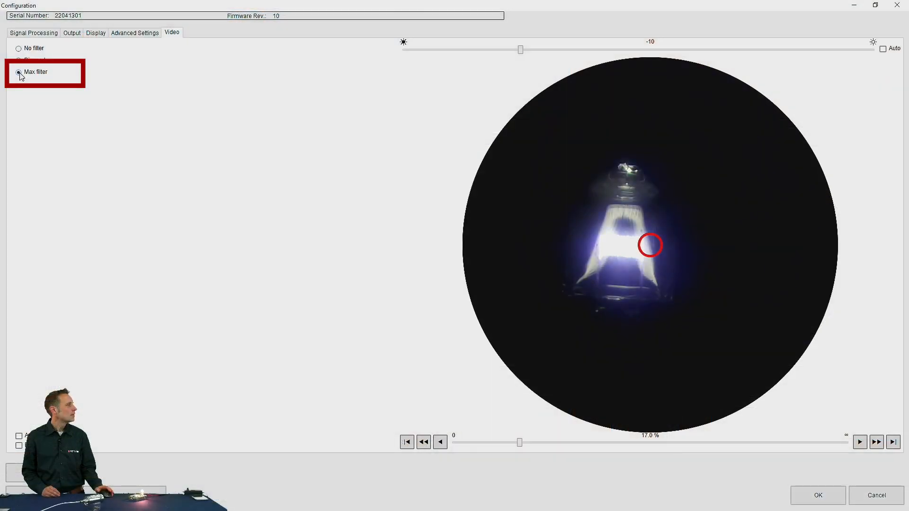